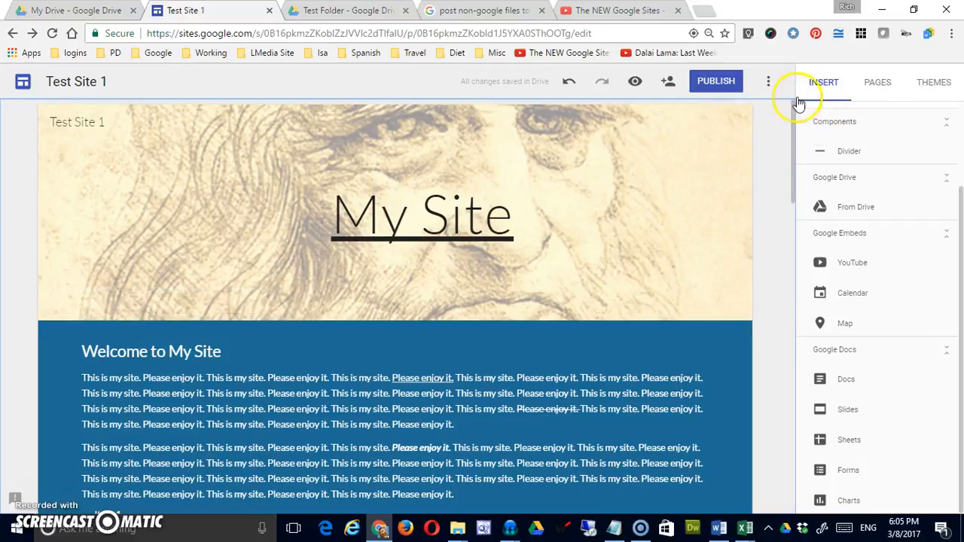
Add a new page named Parent Resources to the site.
click(878, 88)
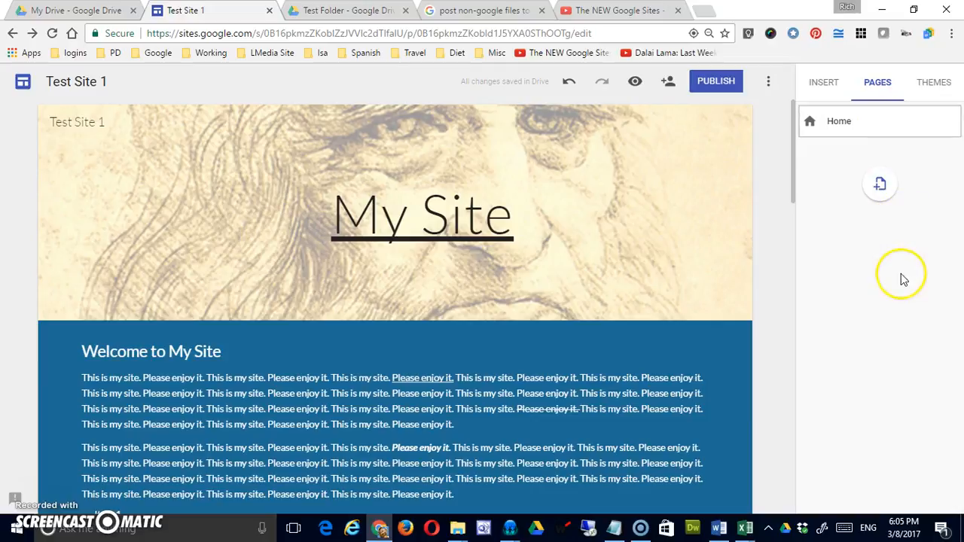
click(879, 185)
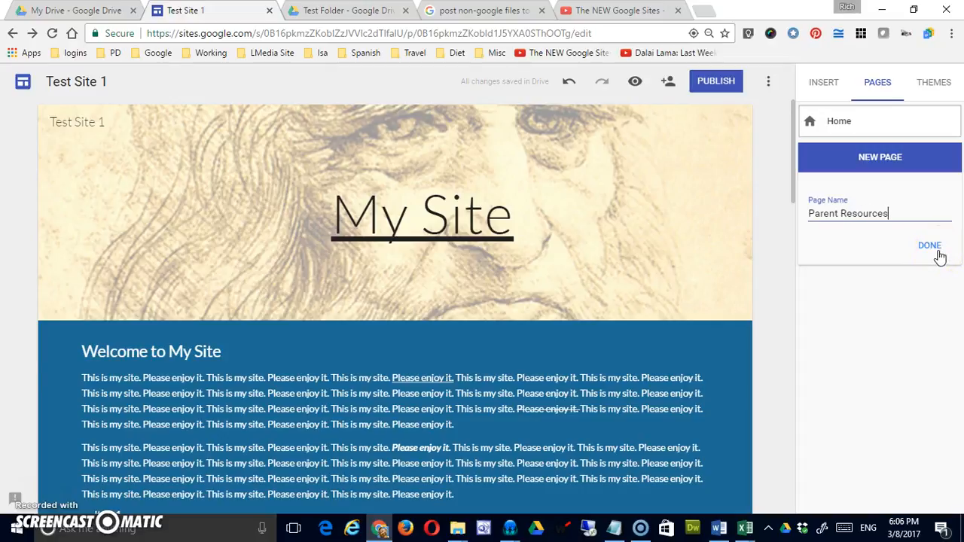
click(937, 253)
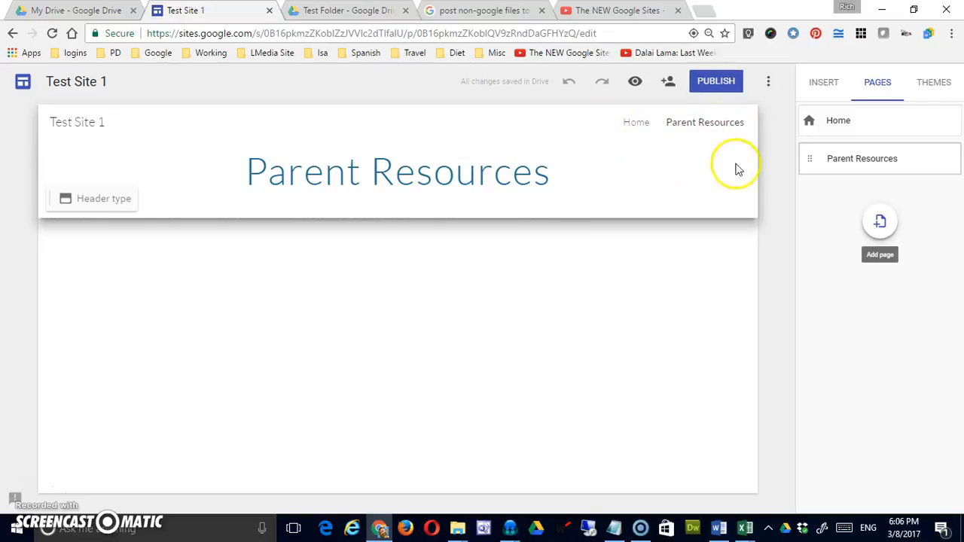
Switch between the Home and Parent Resources pages to check the page links.
click(812, 121)
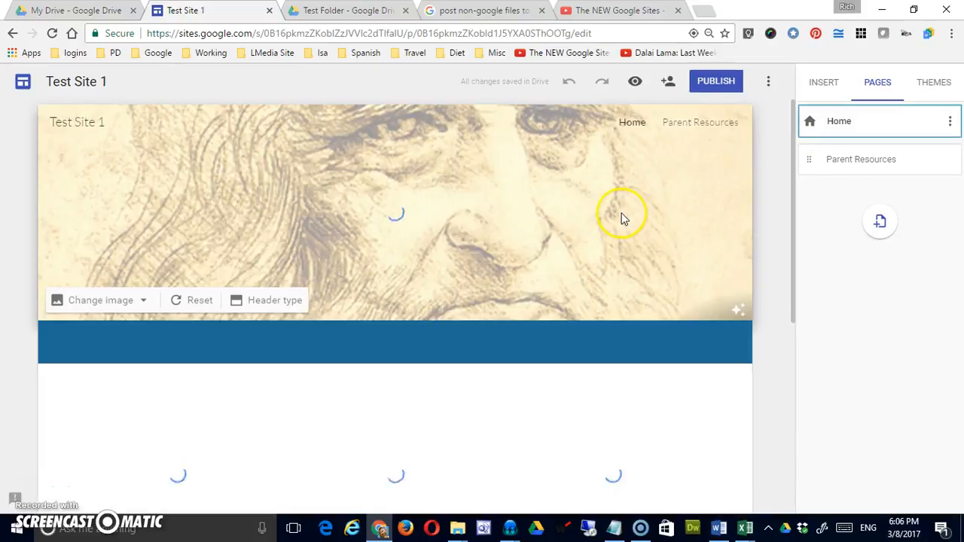
click(683, 124)
click(637, 123)
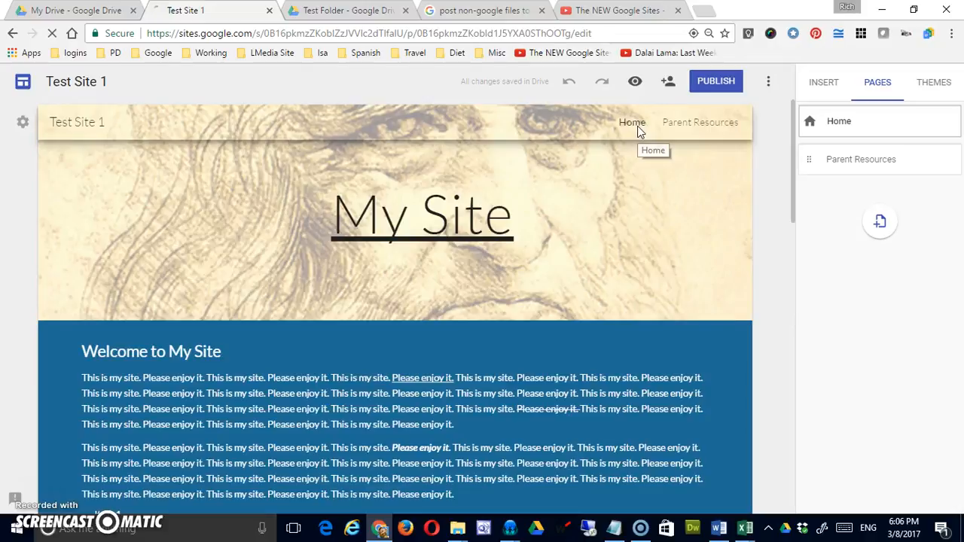
click(710, 132)
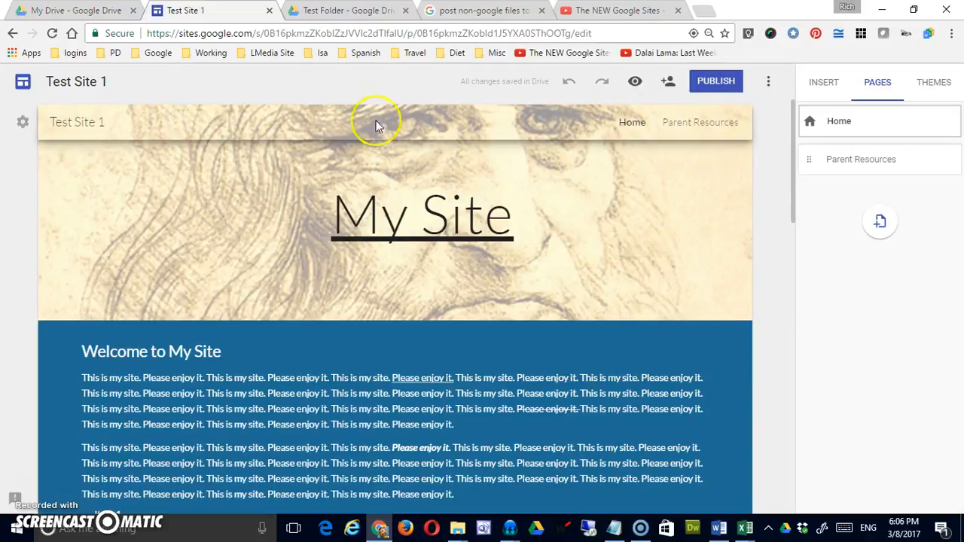
Change the site's navigation mode to side navigation.
click(23, 125)
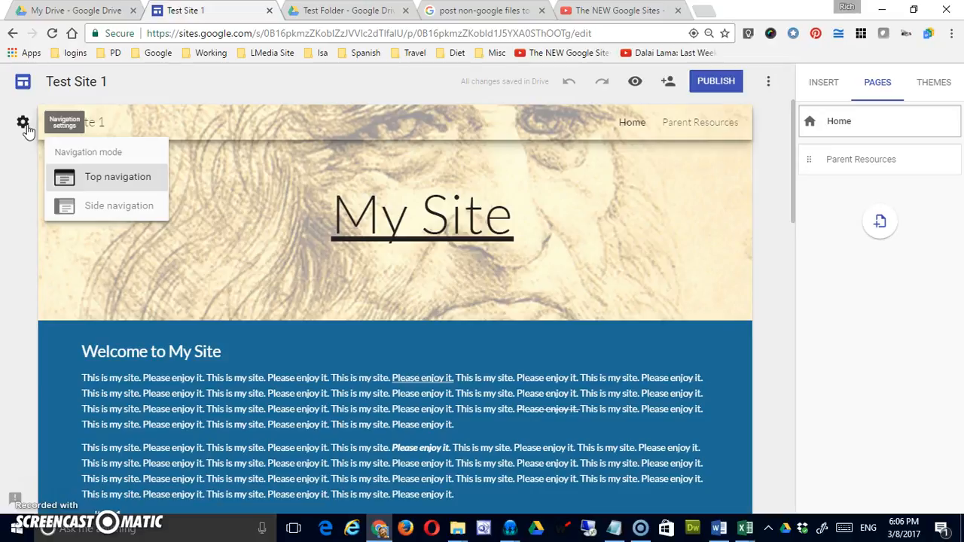
click(66, 214)
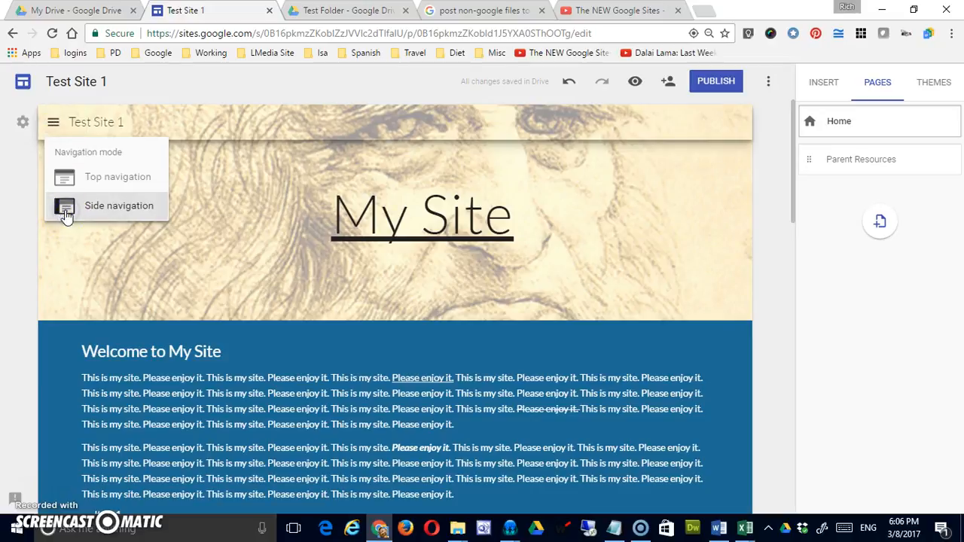
click(371, 143)
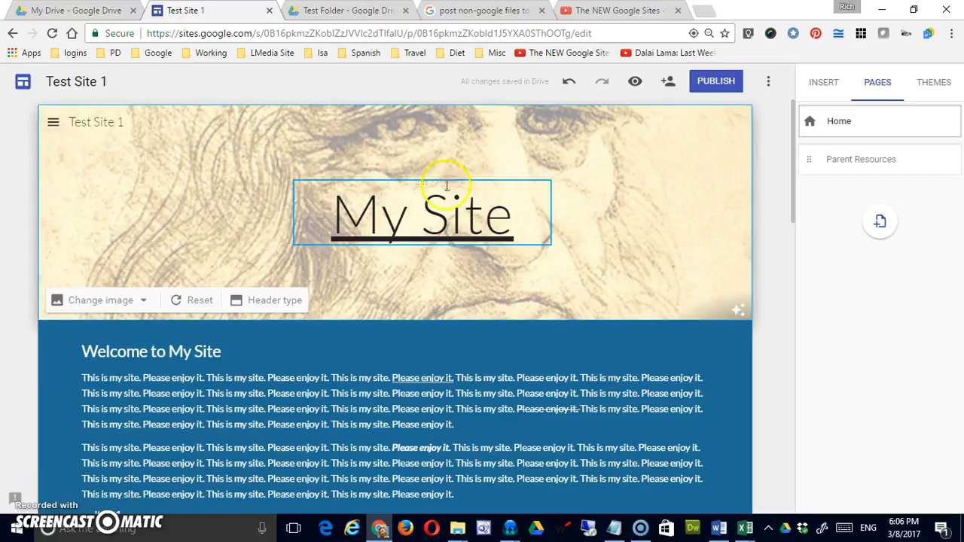
Preview the site in desktop view and visit Parent Resources and Home through the side navigation.
click(635, 82)
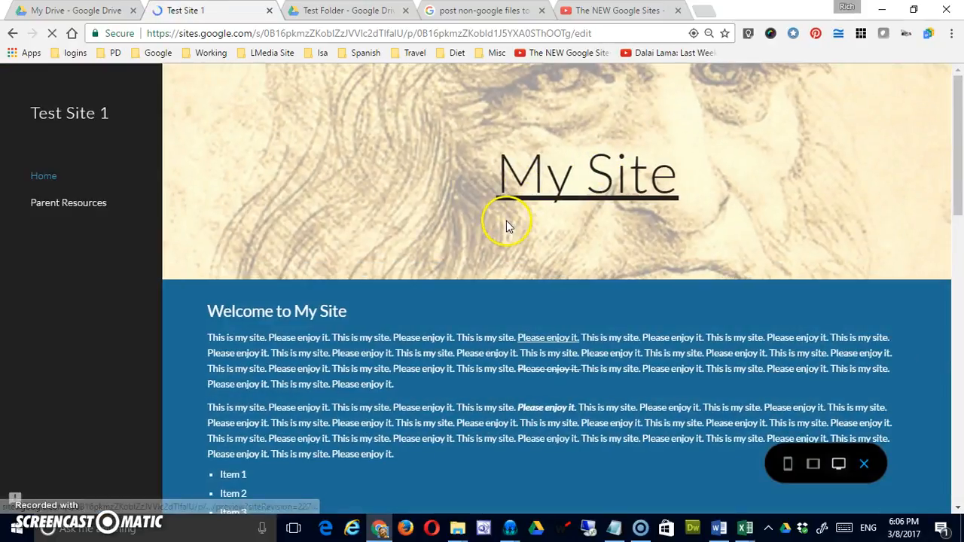
click(81, 207)
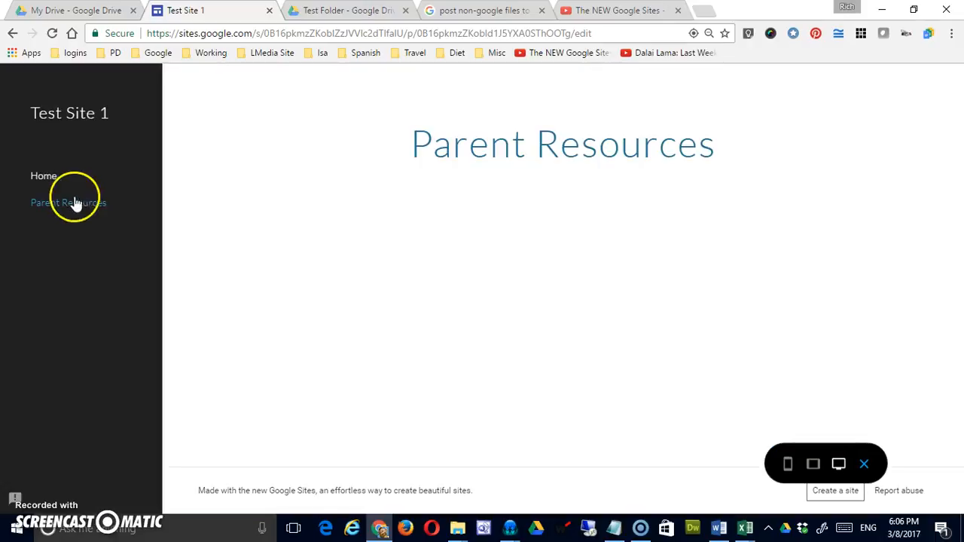
click(46, 179)
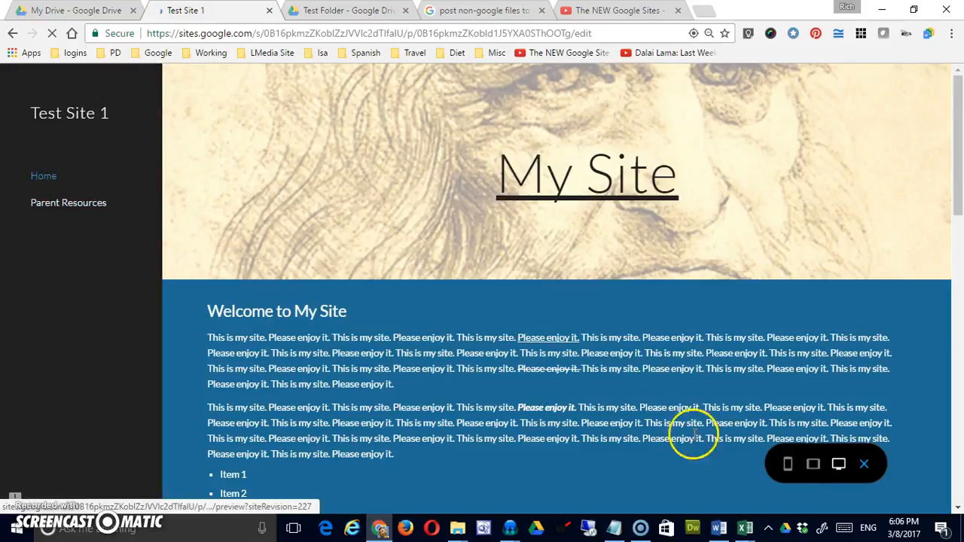
Preview the site in phone view, visit Parent Resources through its menu, and exit the preview.
click(788, 463)
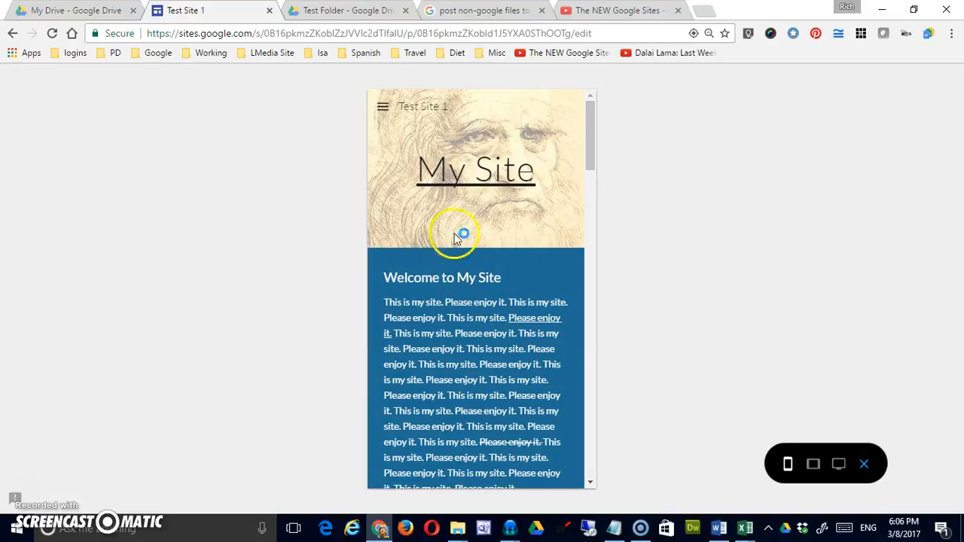
click(384, 108)
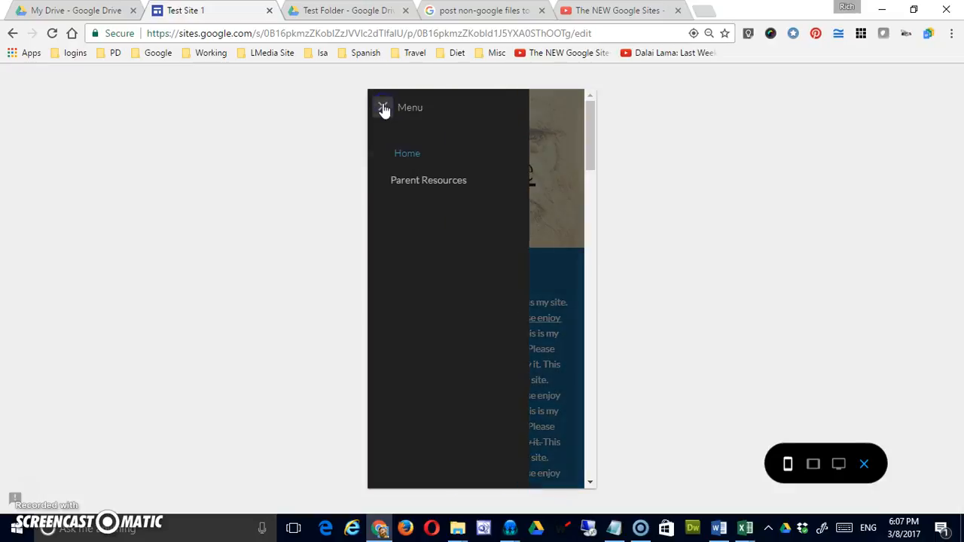
click(445, 180)
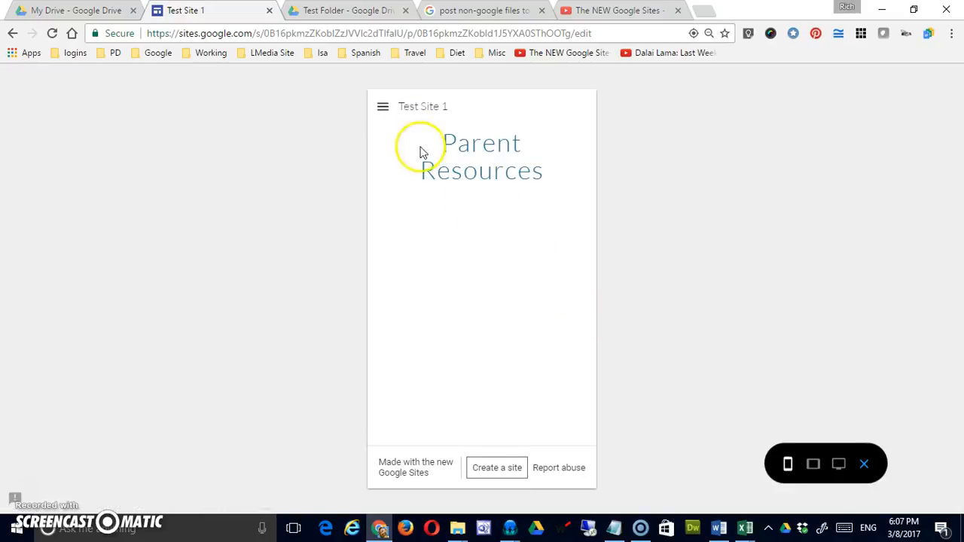
click(864, 464)
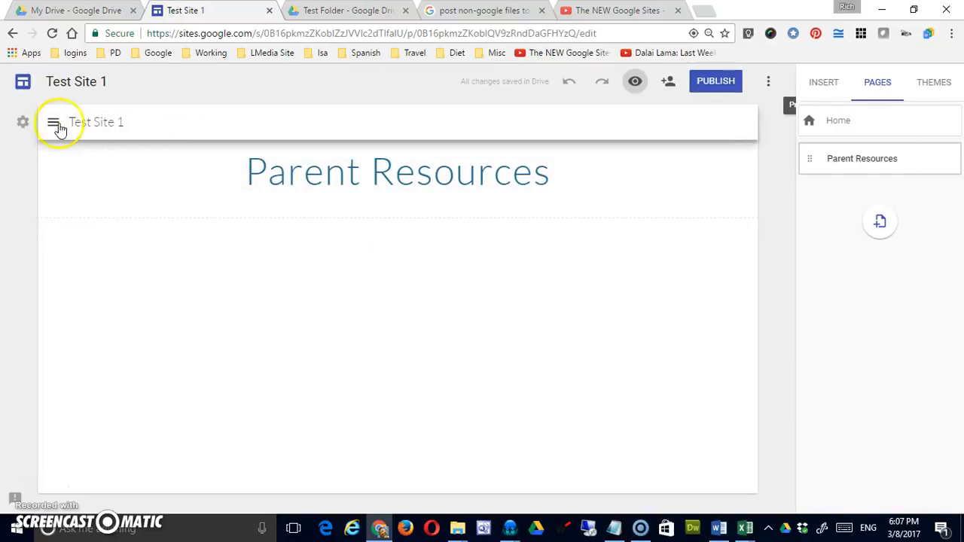
Set the site's navigation mode to top navigation.
click(23, 122)
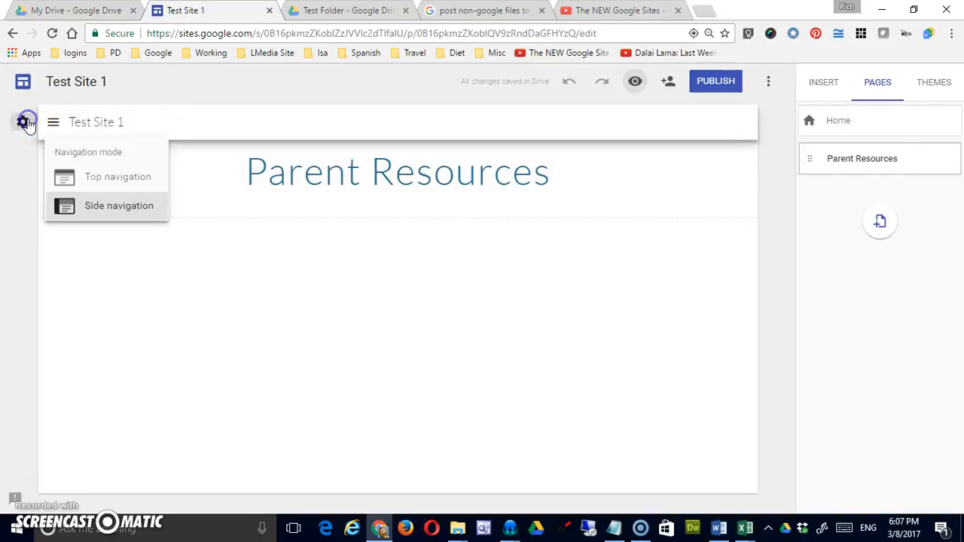
click(86, 179)
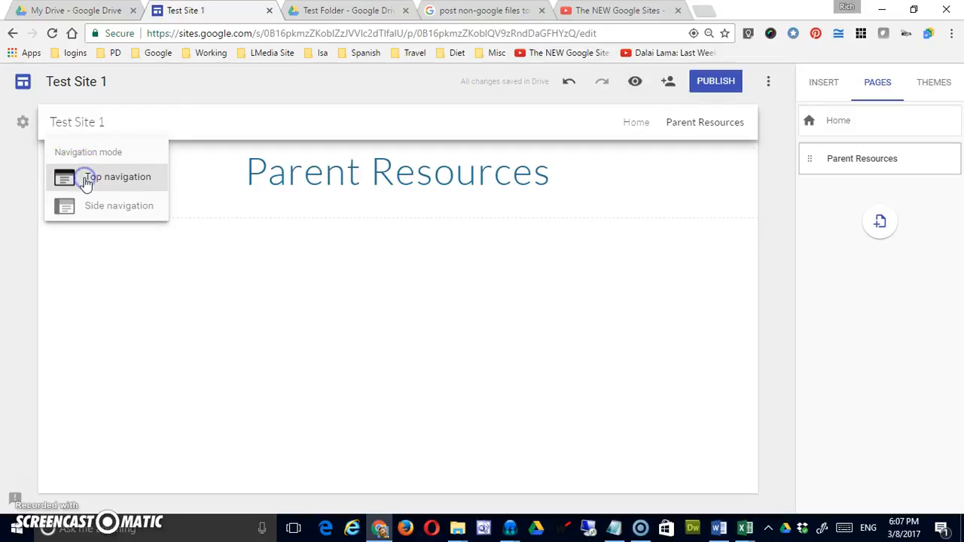
click(611, 252)
Preview the top-navigation site in phone view, visiting its pages through the menu, check the desktop view, and exit the preview.
click(633, 86)
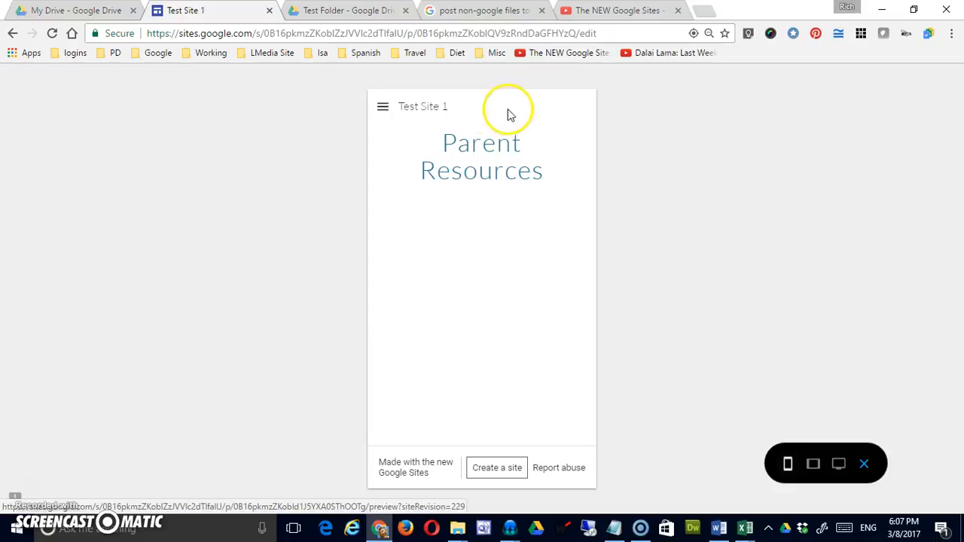
click(422, 105)
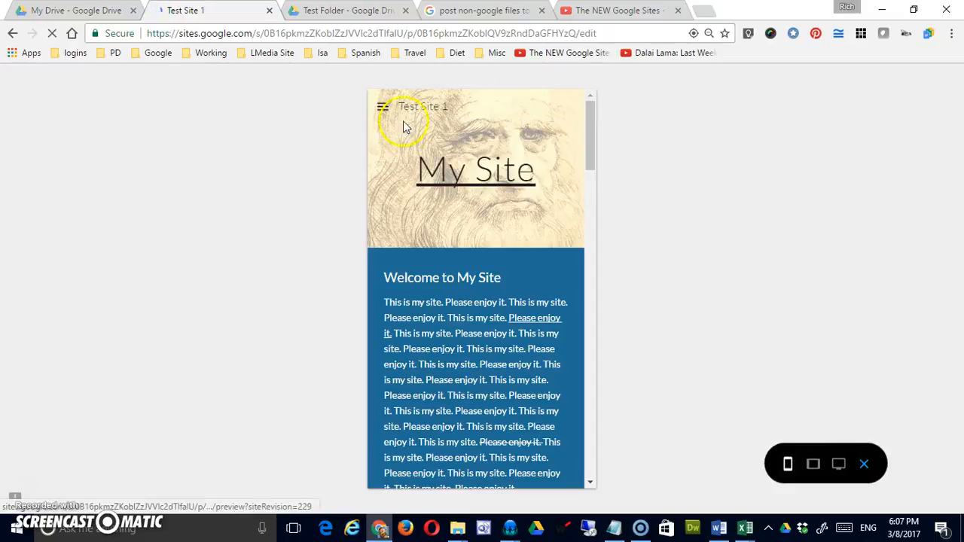
click(385, 110)
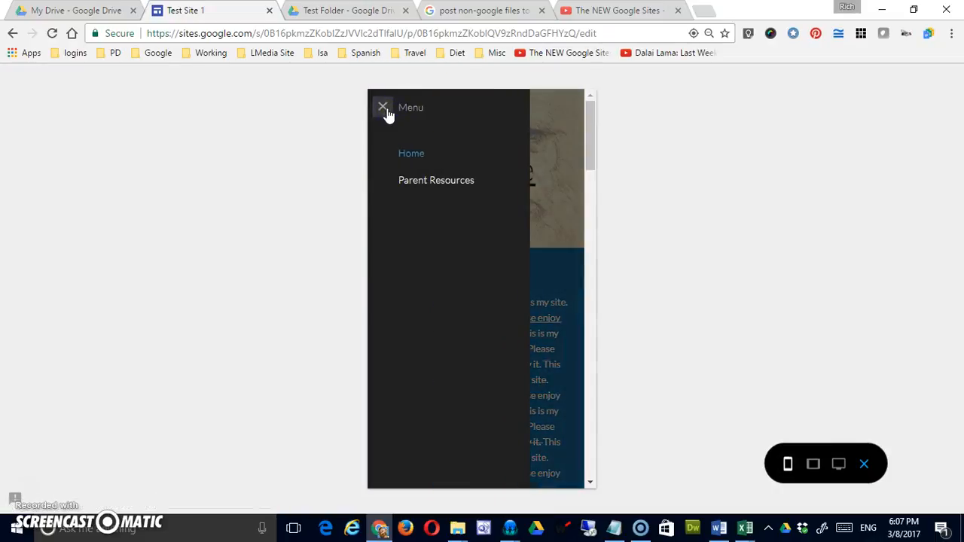
click(410, 155)
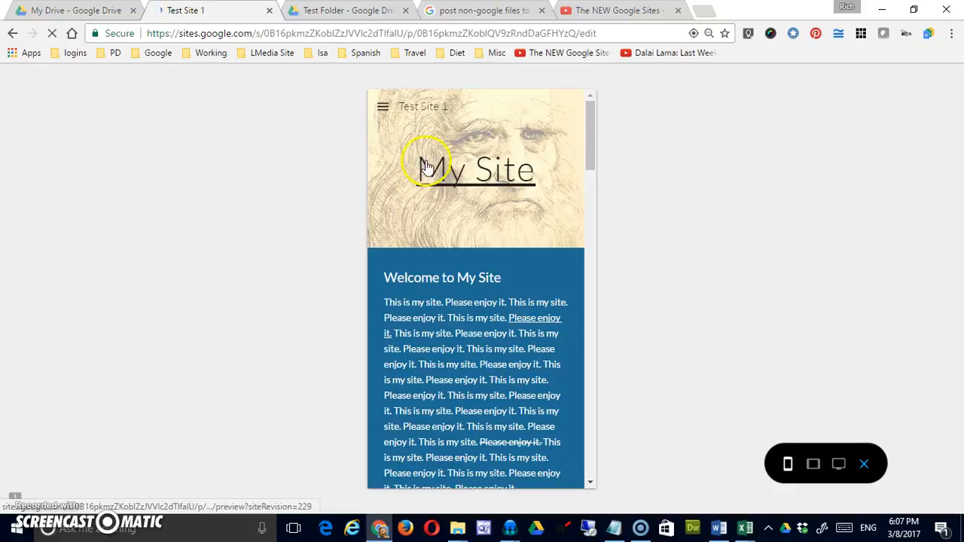
click(382, 107)
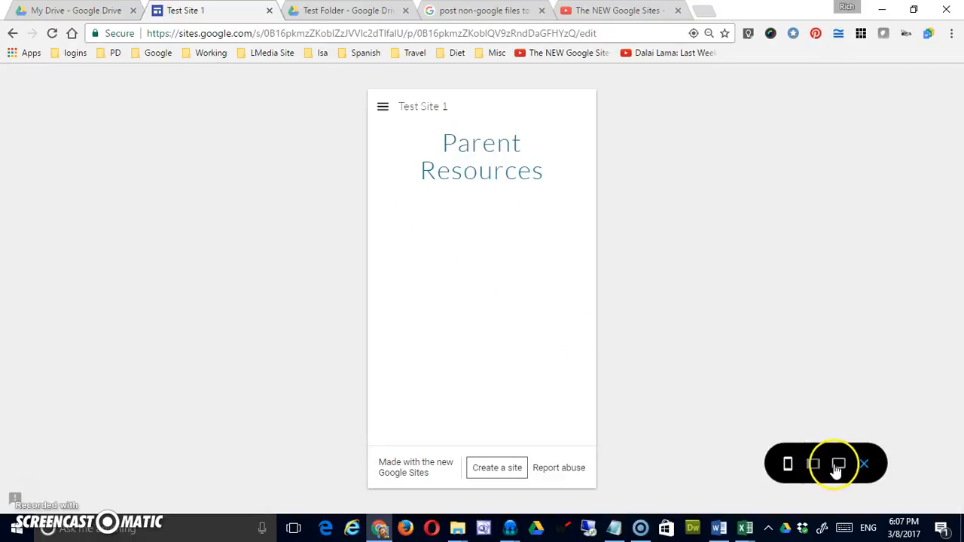
click(837, 465)
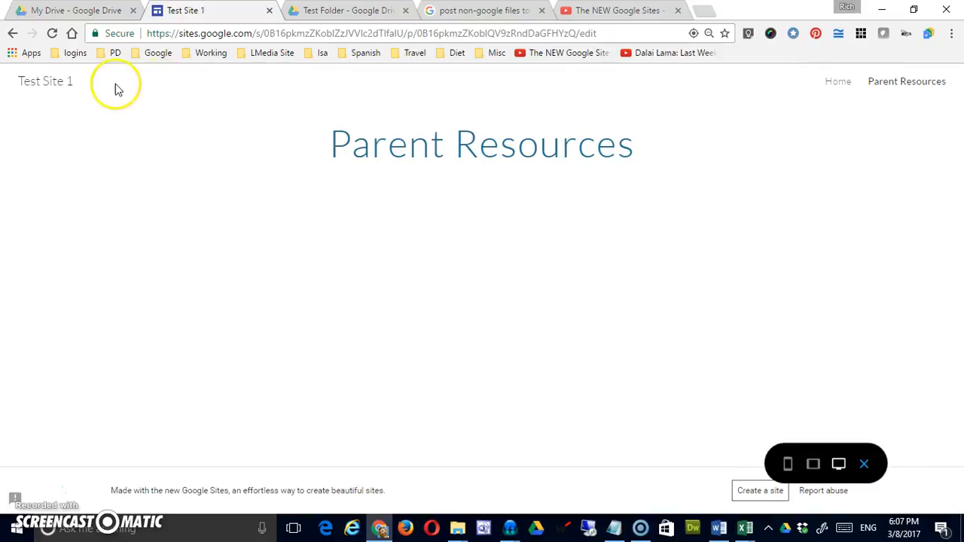
click(864, 462)
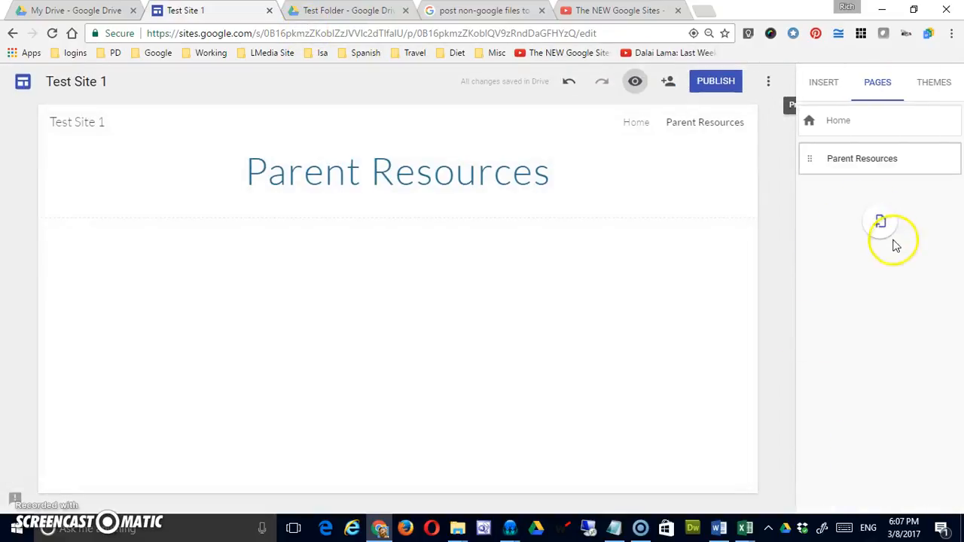
Add two more pages to the site, named Student Resources and Science Lessons.
click(884, 226)
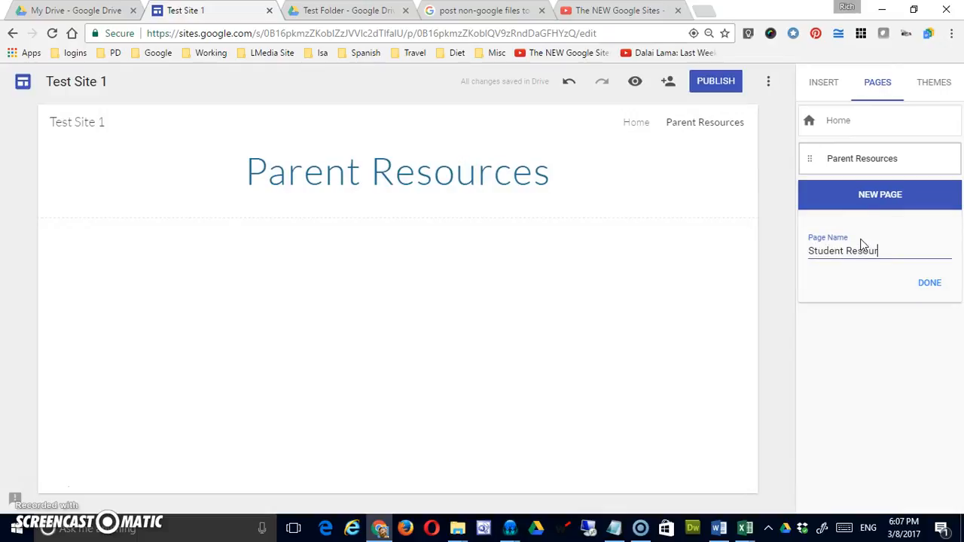
click(929, 282)
click(882, 257)
text(Science Lessons)
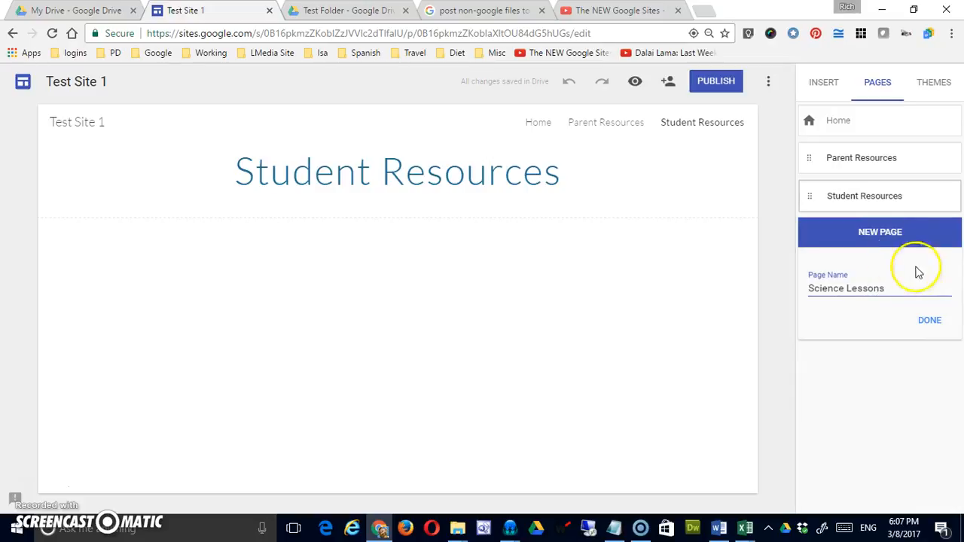
click(928, 323)
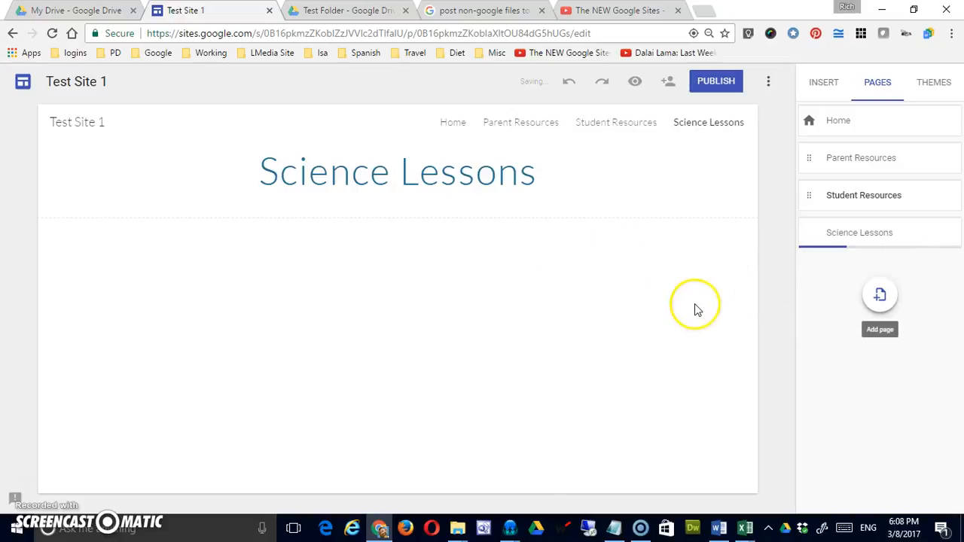
Reorder the pages so Science Lessons directly follows Home, with Parent Resources and Student Resources after it.
drag(809, 233, 797, 217)
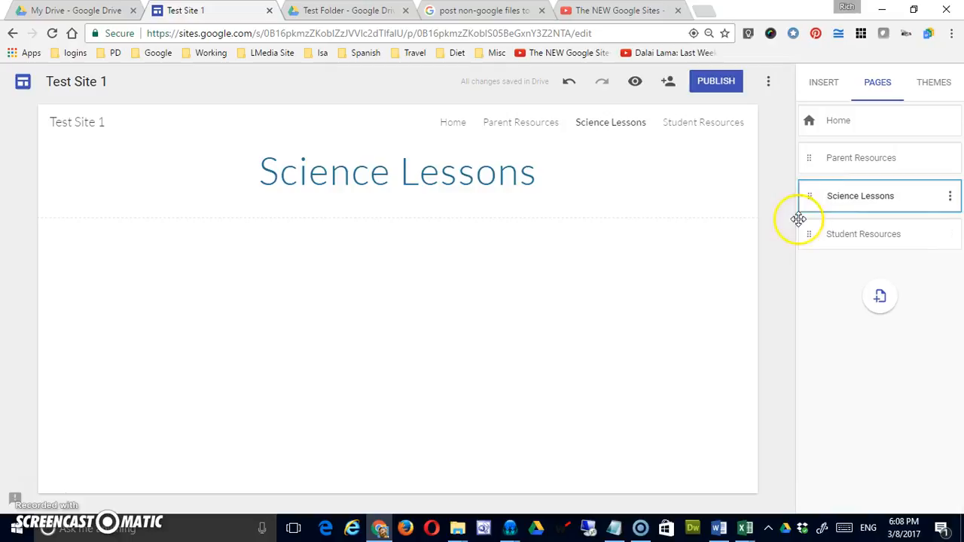
drag(803, 157, 803, 234)
drag(809, 201, 809, 248)
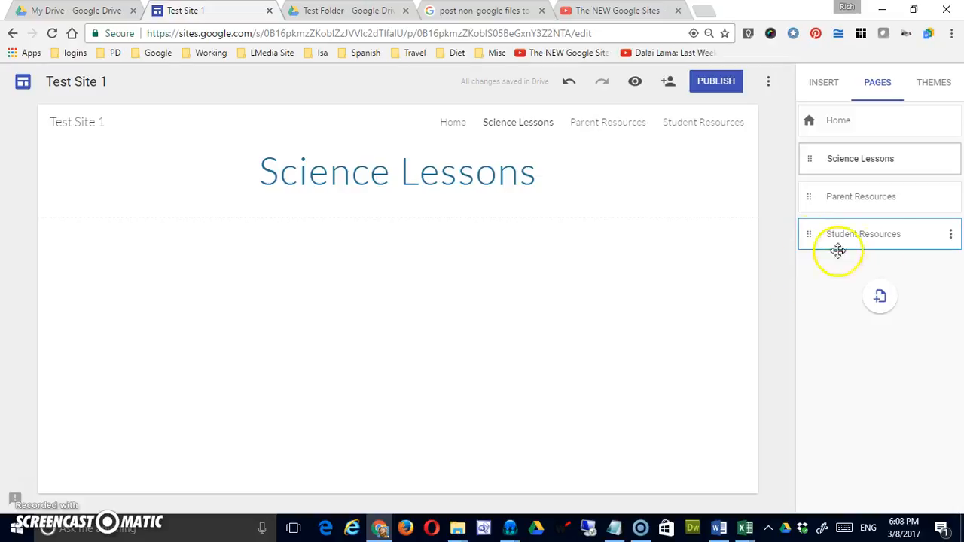
Rename the Student Resources page to Students.
click(950, 236)
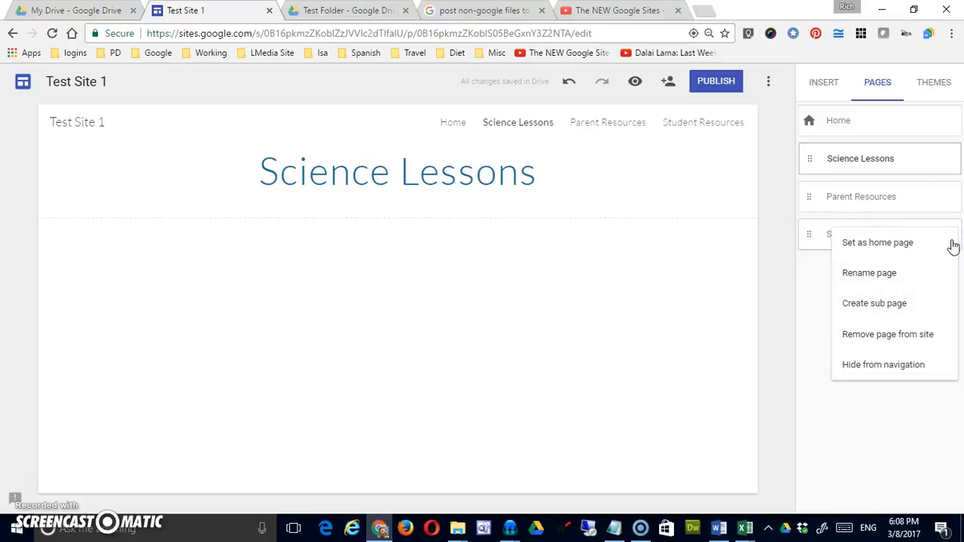
click(879, 247)
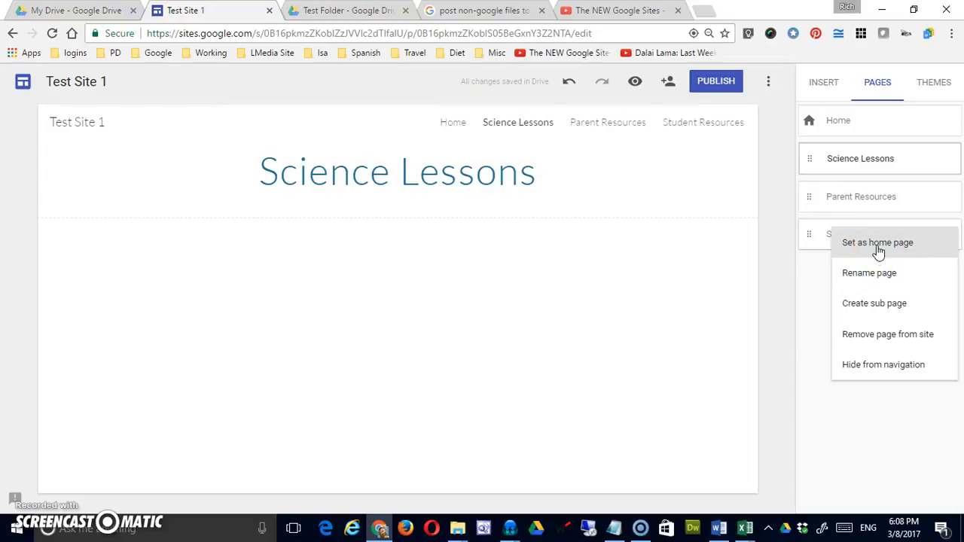
click(877, 278)
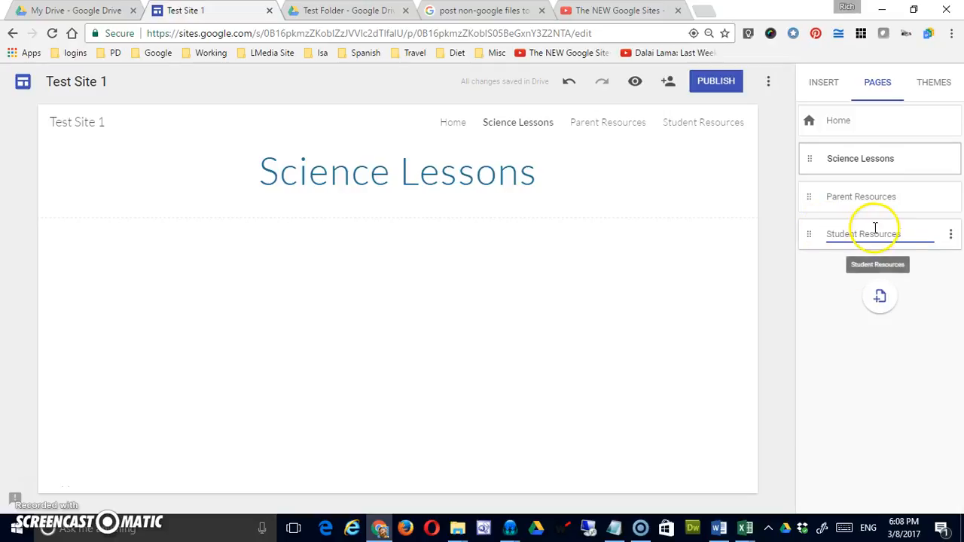
key(BackSpace)
key(BackSpace)
key(BackSpace)
key(BackSpace)
key(BackSpace)
key(BackSpace)
key(BackSpace)
key(BackSpace)
key(BackSpace)
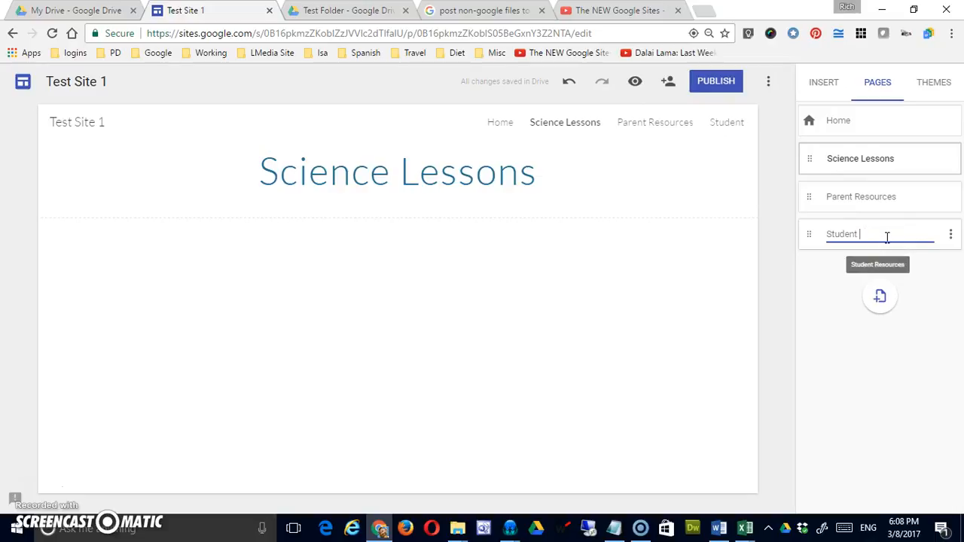
text(s)
key(Return)
Rename the Parent Resources page to Parents and open it from the site's navigation.
click(951, 197)
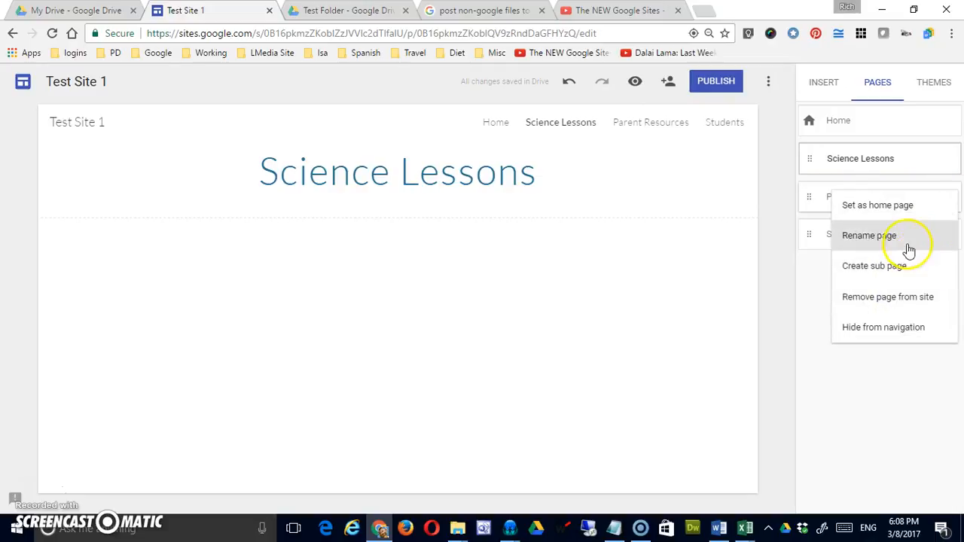
click(903, 233)
key(BackSpace)
key(BackSpace)
key(BackSpace)
key(BackSpace)
key(BackSpace)
key(BackSpace)
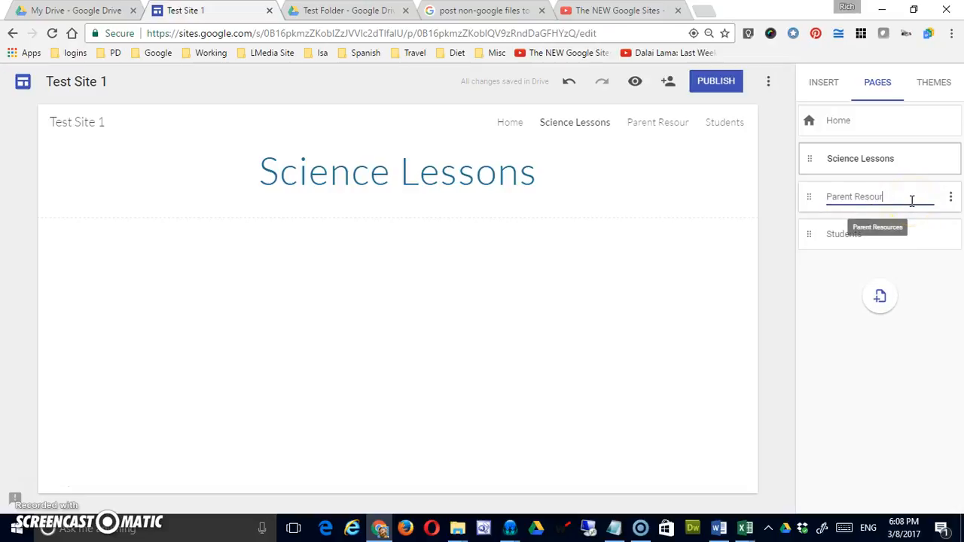
key(BackSpace)
key(BackSpace)
key(BackSpace)
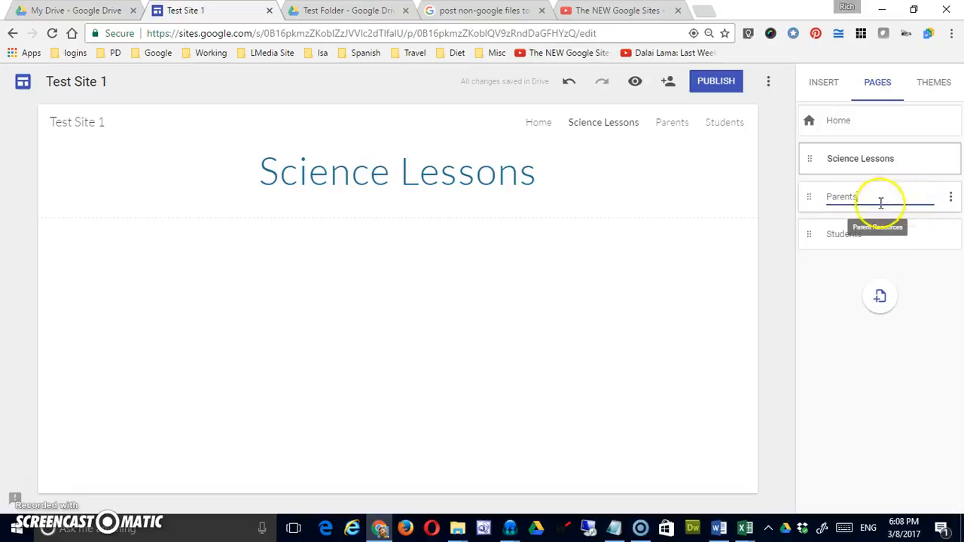
text(s)
key(Return)
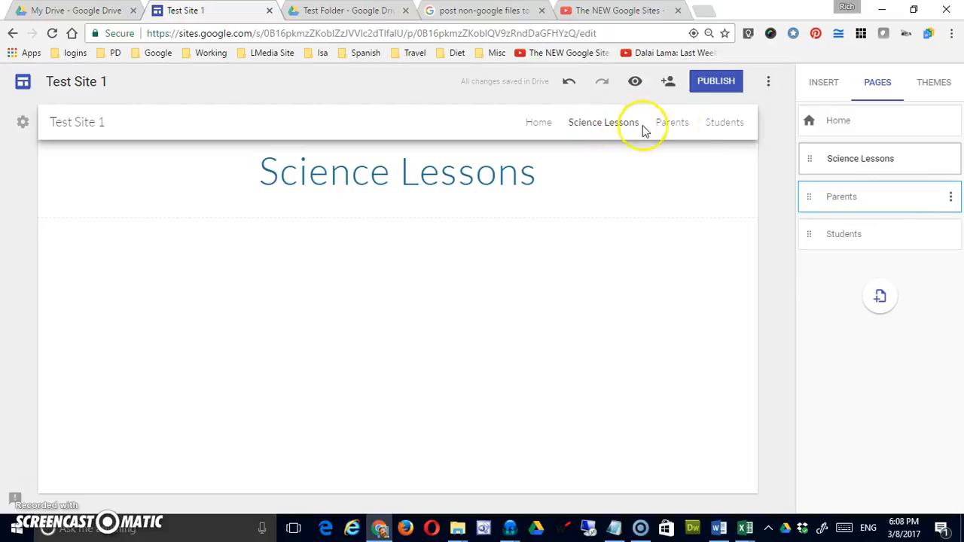
click(675, 125)
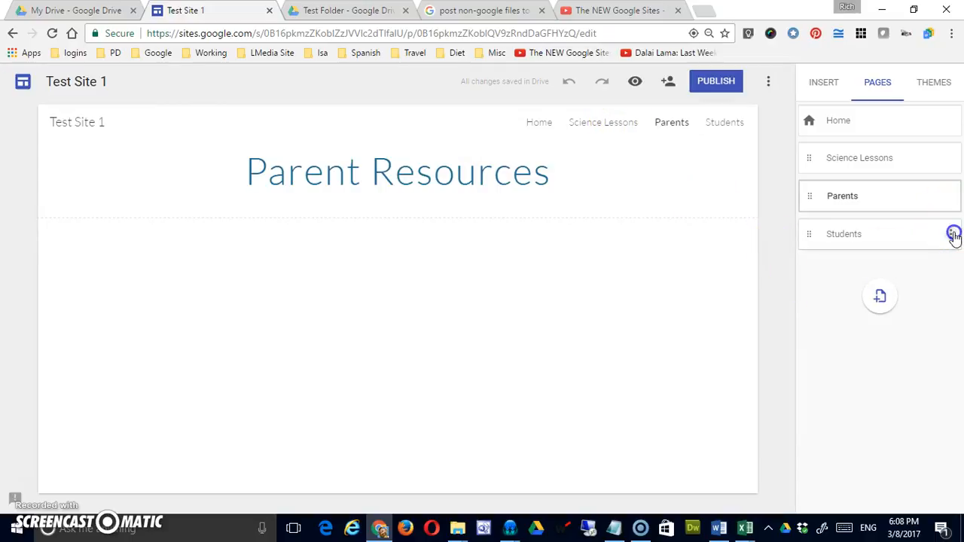
Create a subpage named About this Class under the Students page.
click(954, 235)
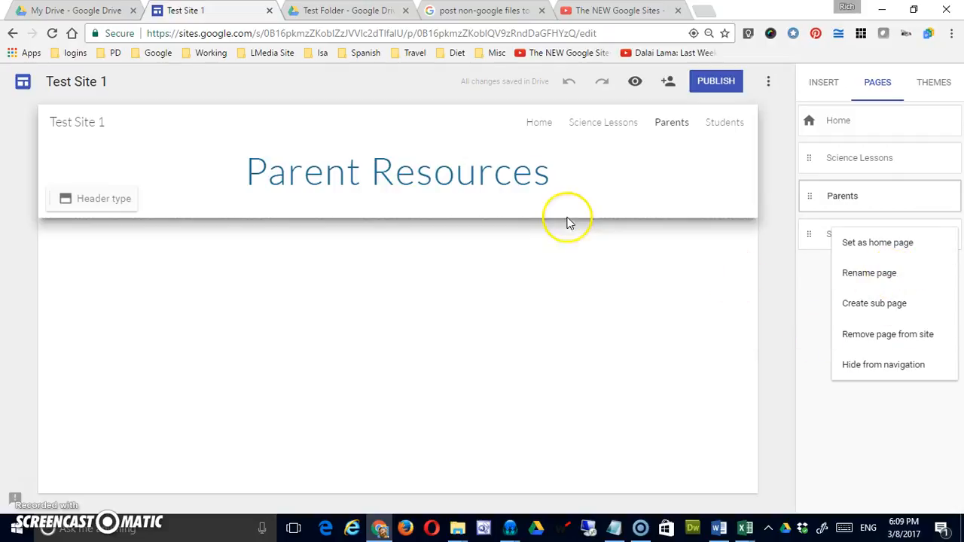
click(873, 308)
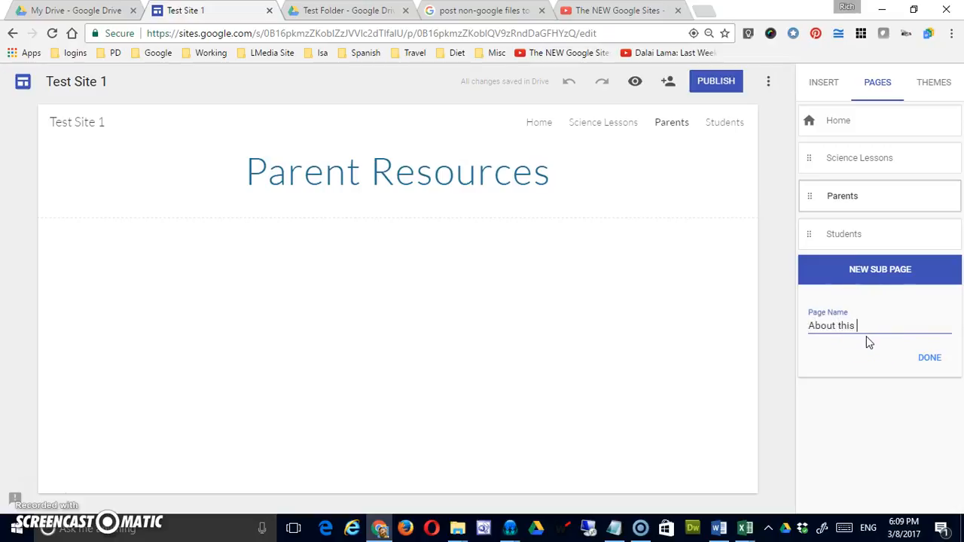
click(940, 360)
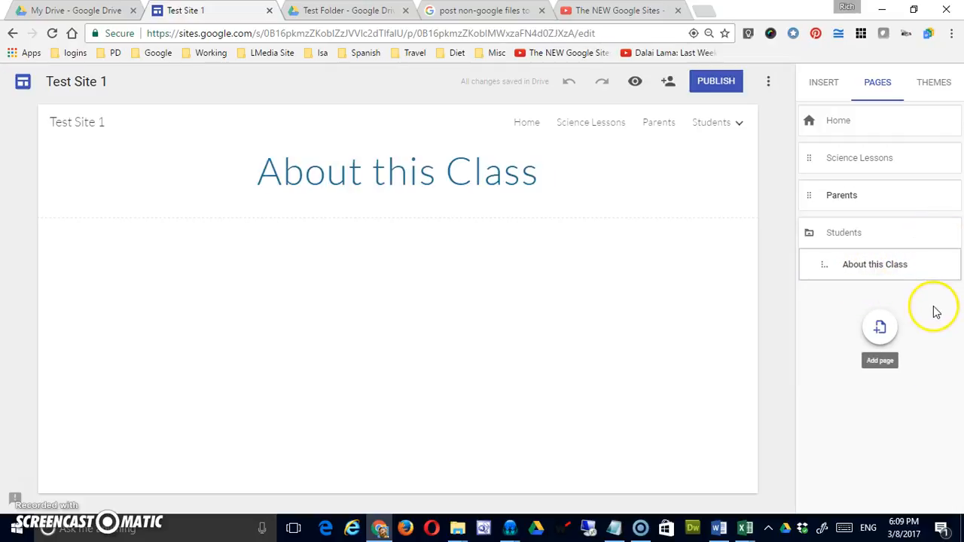
Create a second subpage under Students named Class Rules.
click(951, 237)
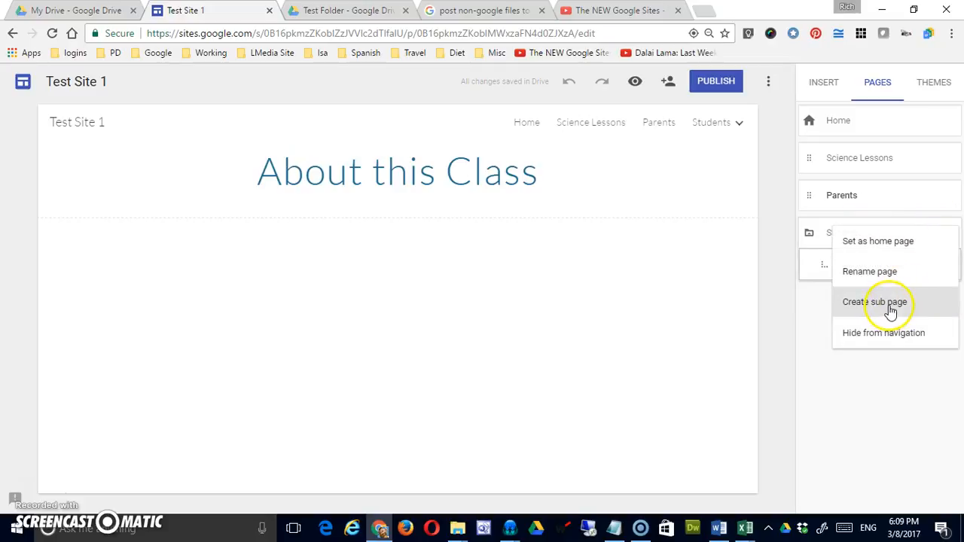
click(858, 362)
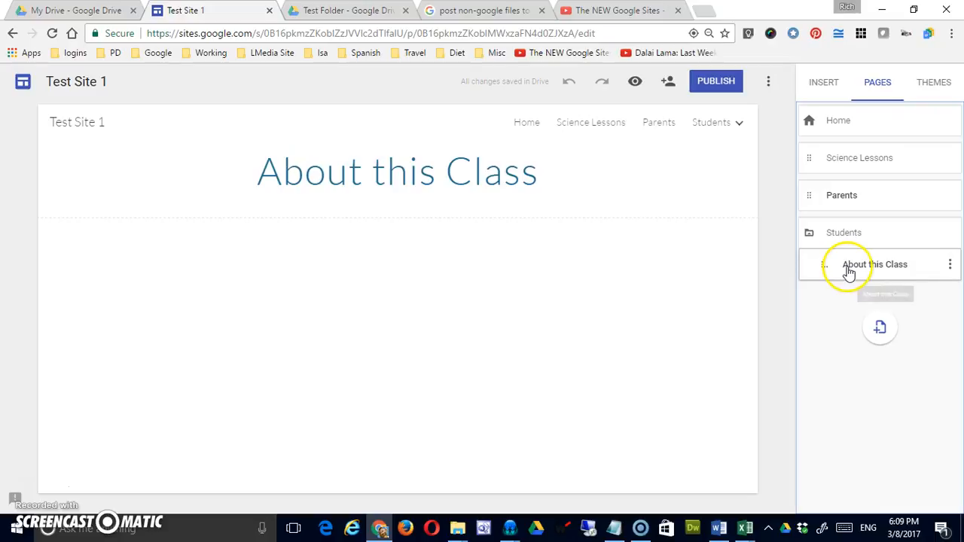
click(845, 240)
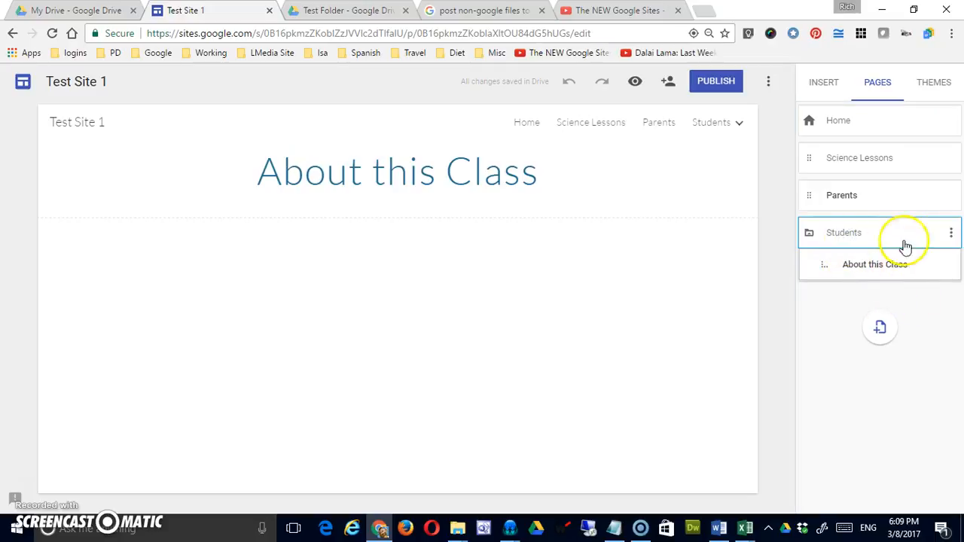
click(951, 235)
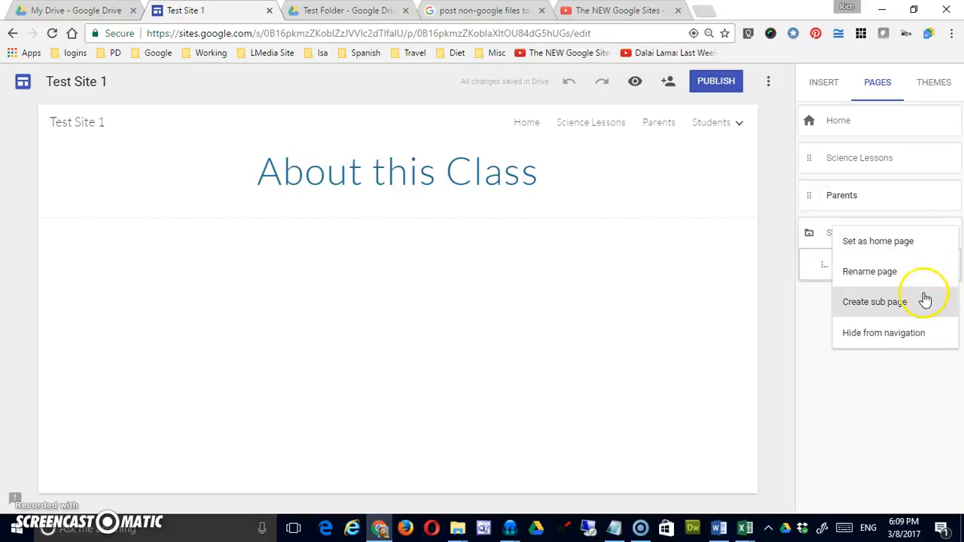
click(926, 299)
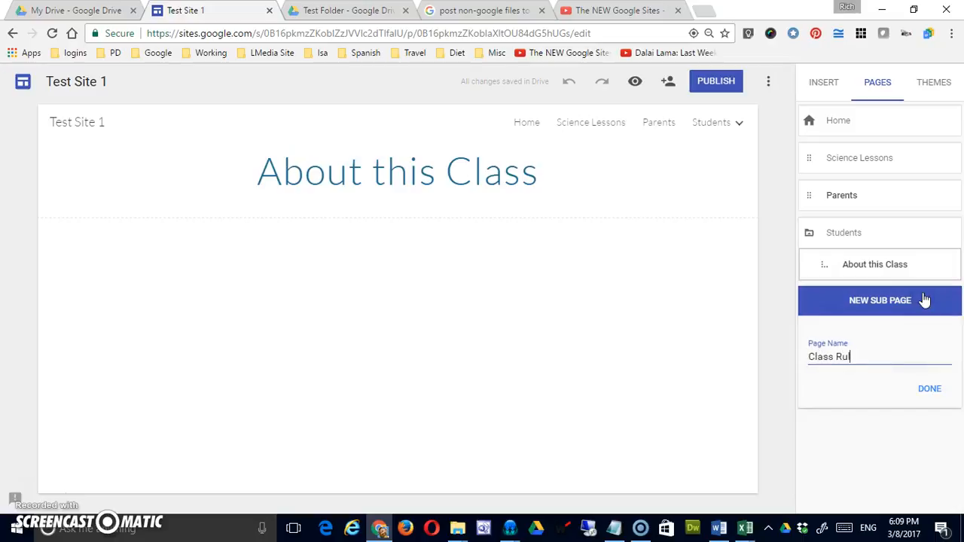
click(929, 388)
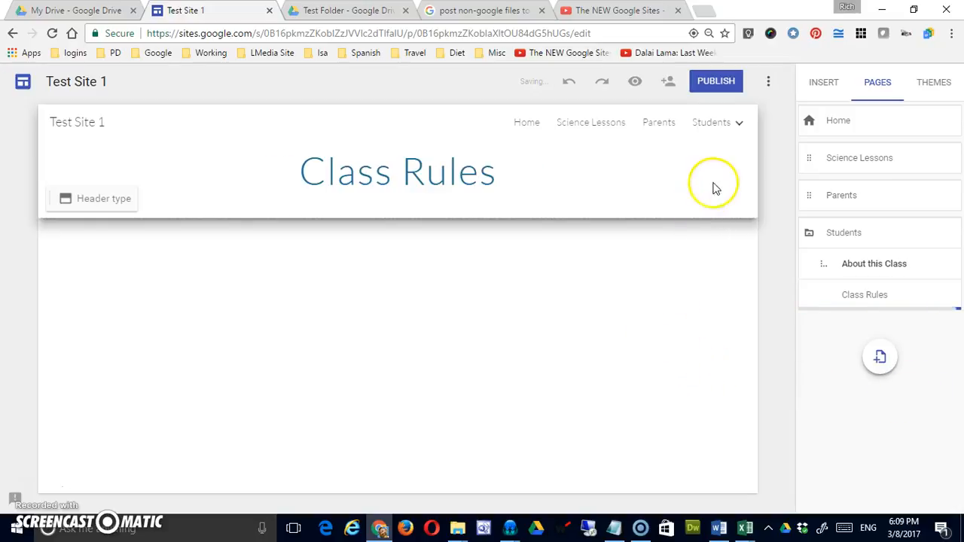
Move the Parents page below Students and its subpages, and view the Parents page options.
mouse_move(731, 126)
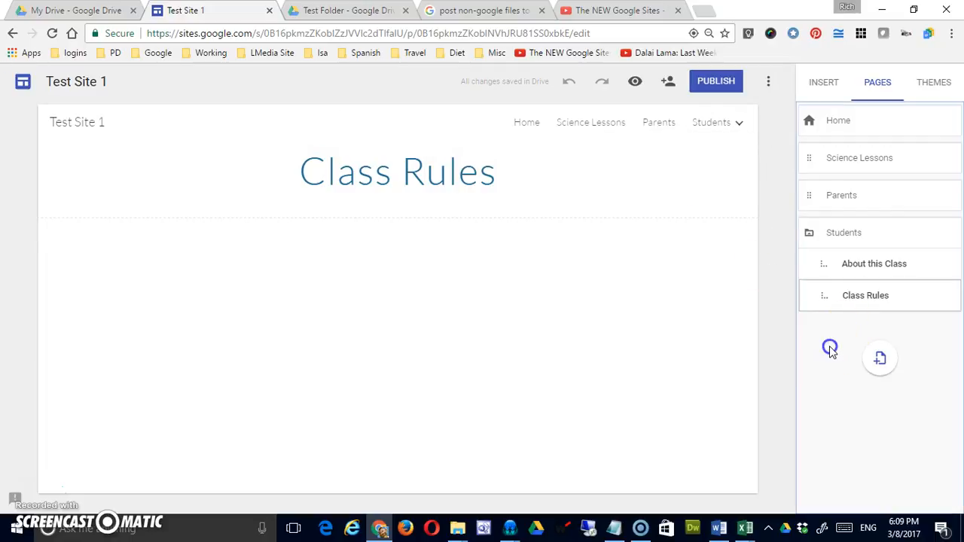
drag(829, 213, 860, 299)
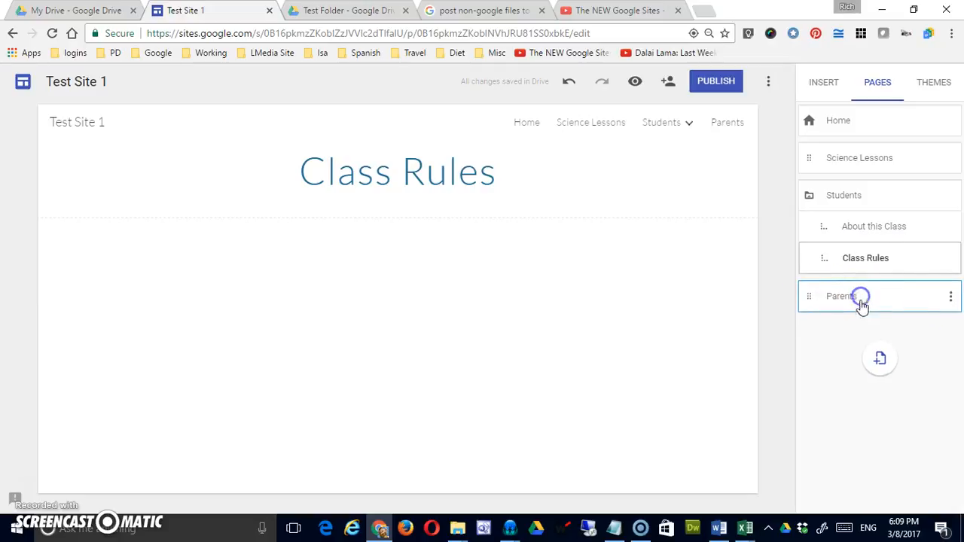
click(952, 302)
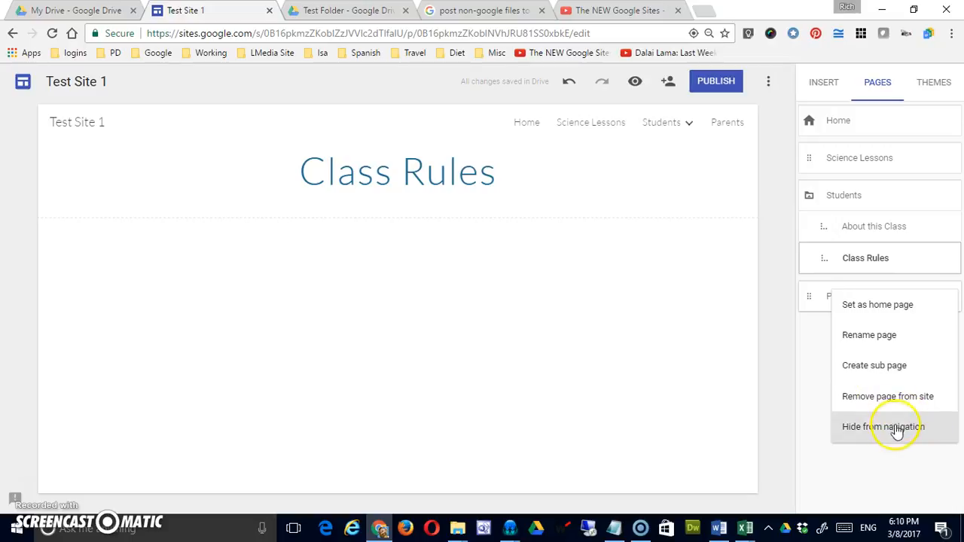
click(803, 377)
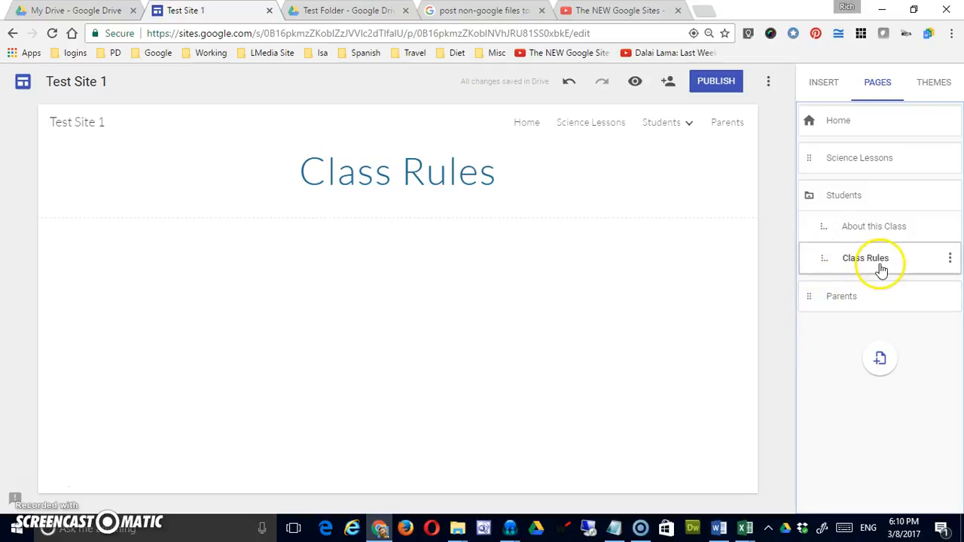
Hide the Class Rules subpage from navigation and open the Students page to check the site's navigation.
click(948, 261)
click(913, 361)
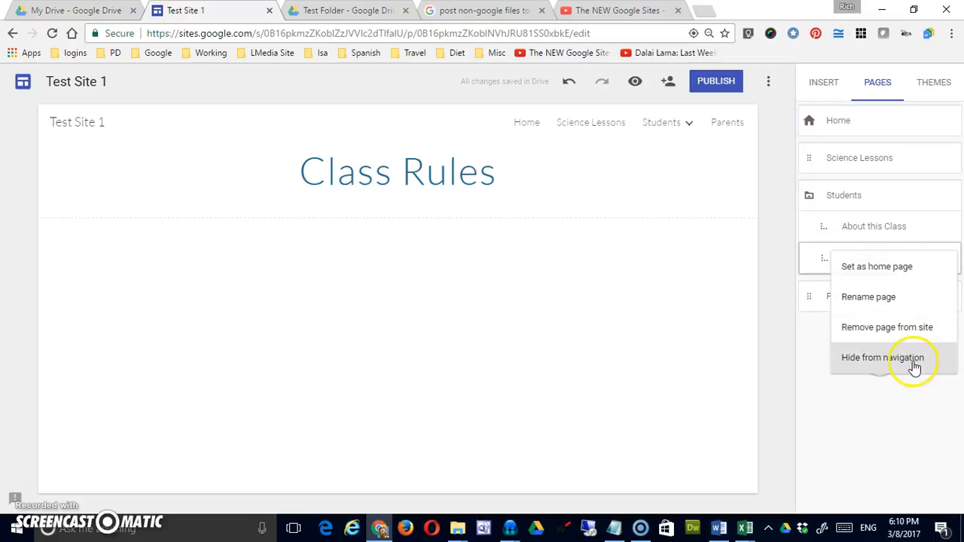
click(689, 126)
click(674, 128)
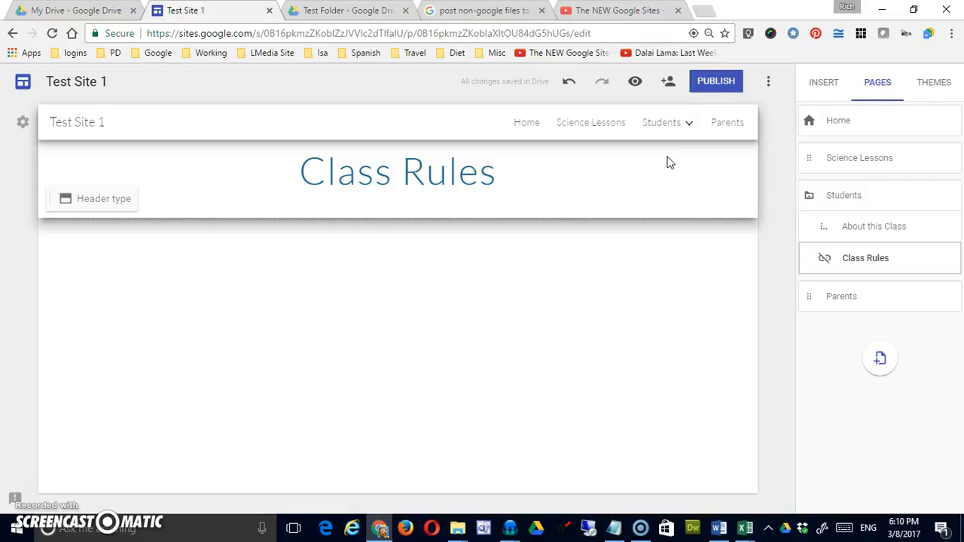
click(659, 285)
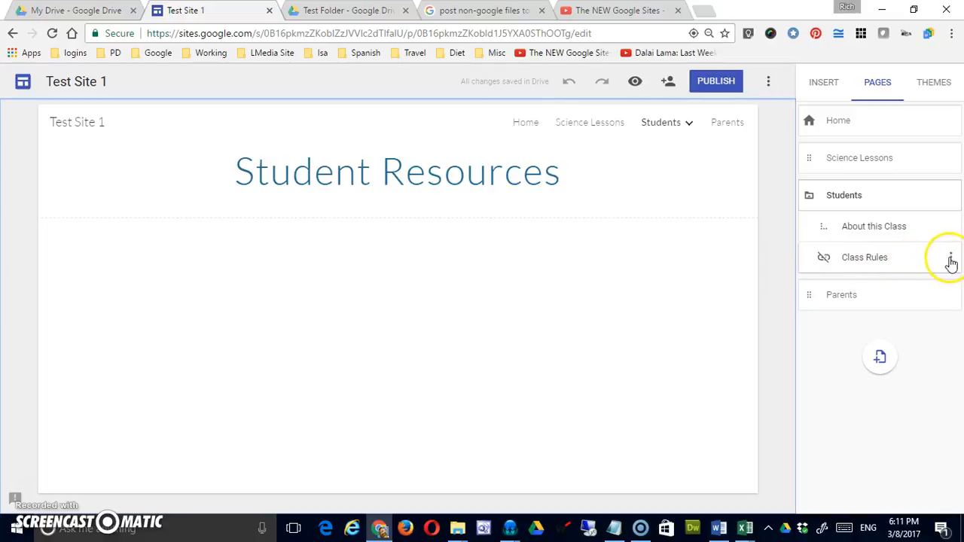
Show the hidden Class Rules subpage in the site navigation again.
click(950, 261)
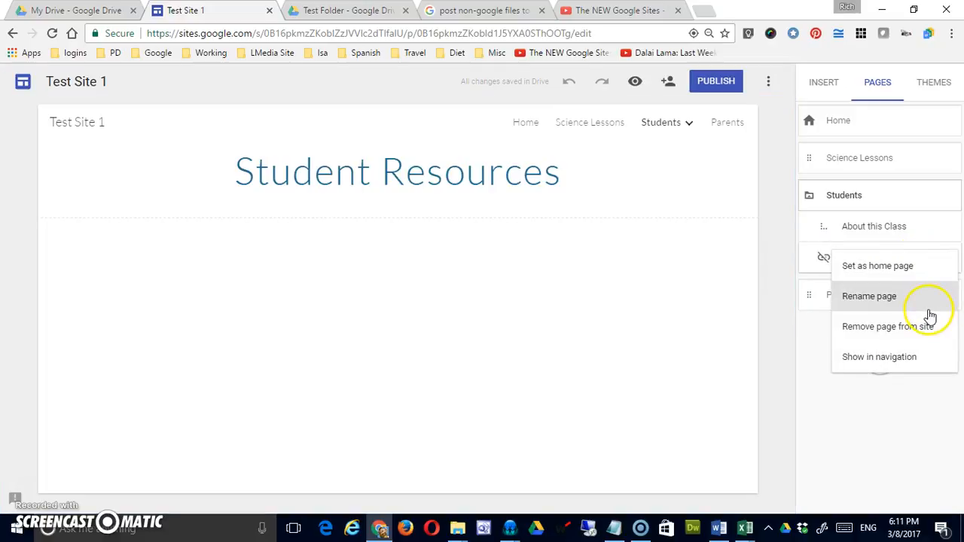
click(890, 357)
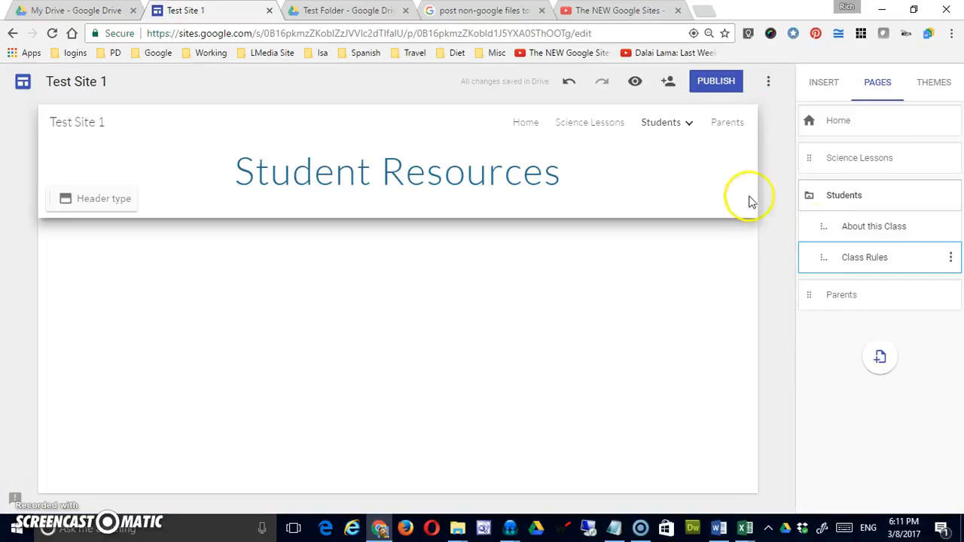